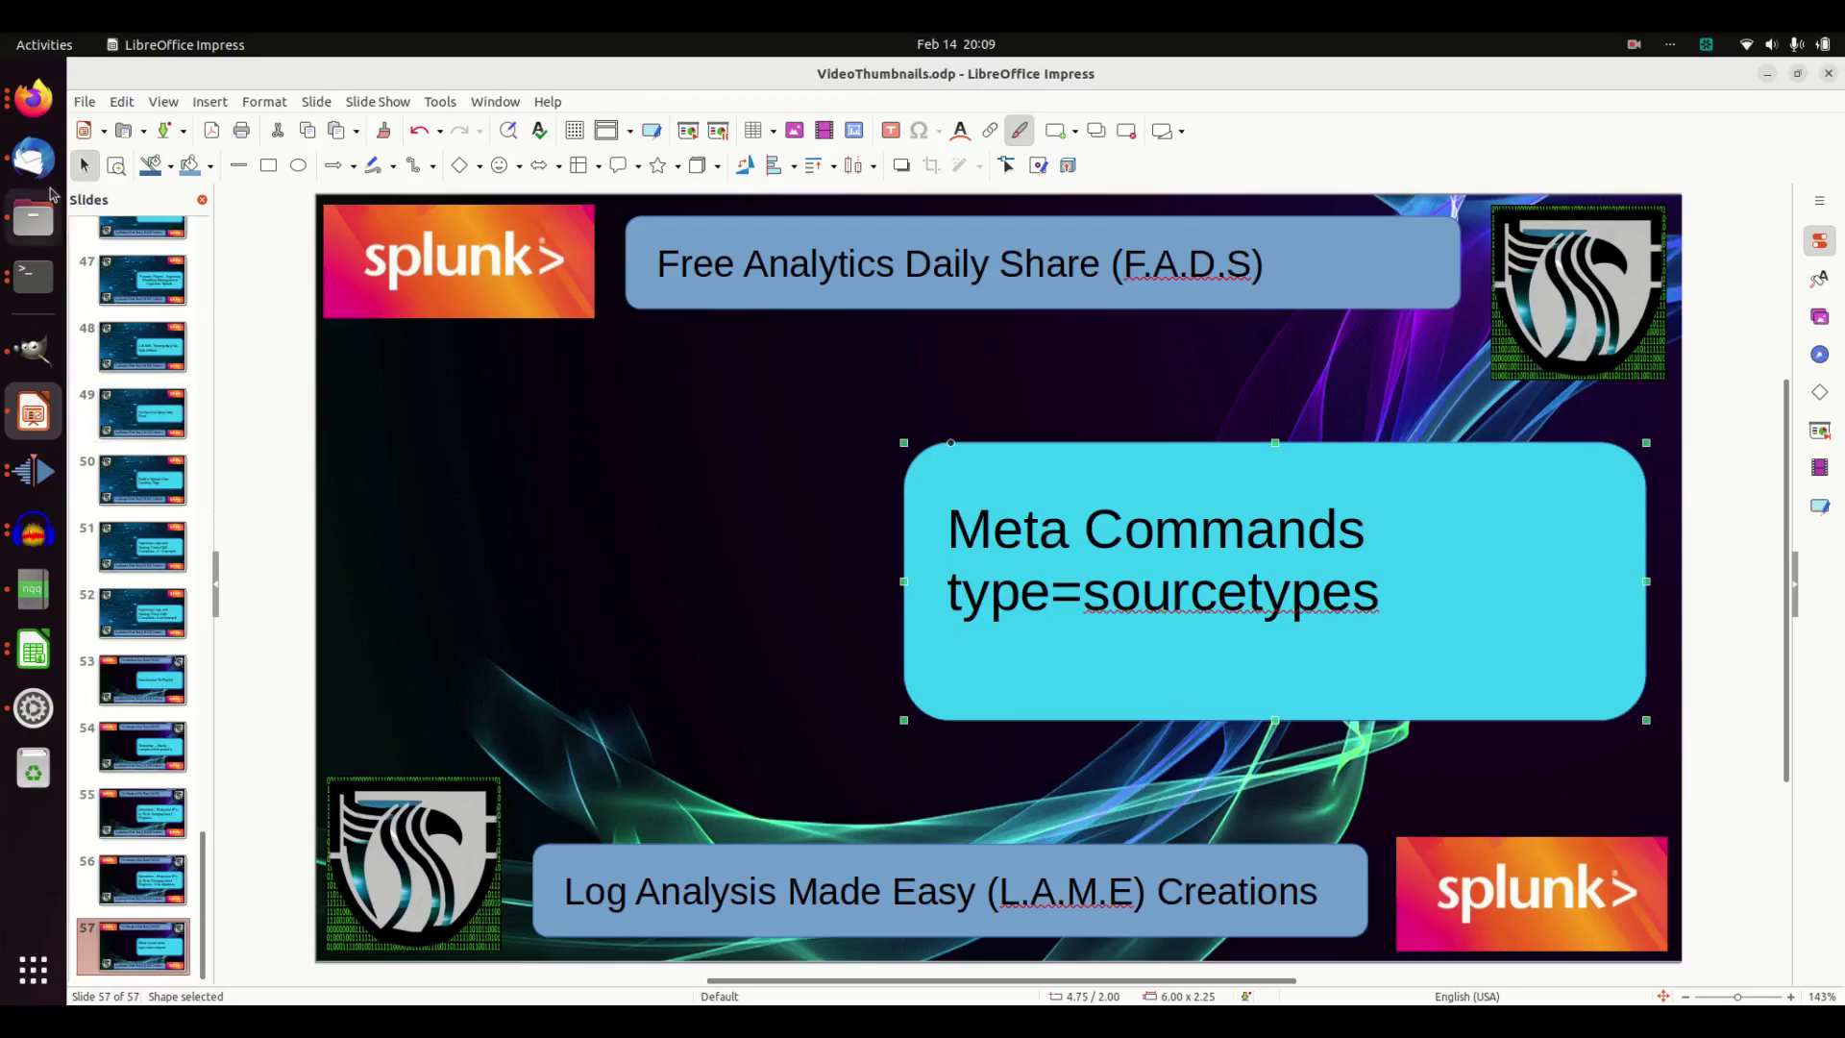
Bring up the corelight stats count by sourcetype search and inspect its 7.452-second job
{"action": "left_click", "coordinate": [34, 98]}
{"action": "left_click", "coordinate": [558, 77]}
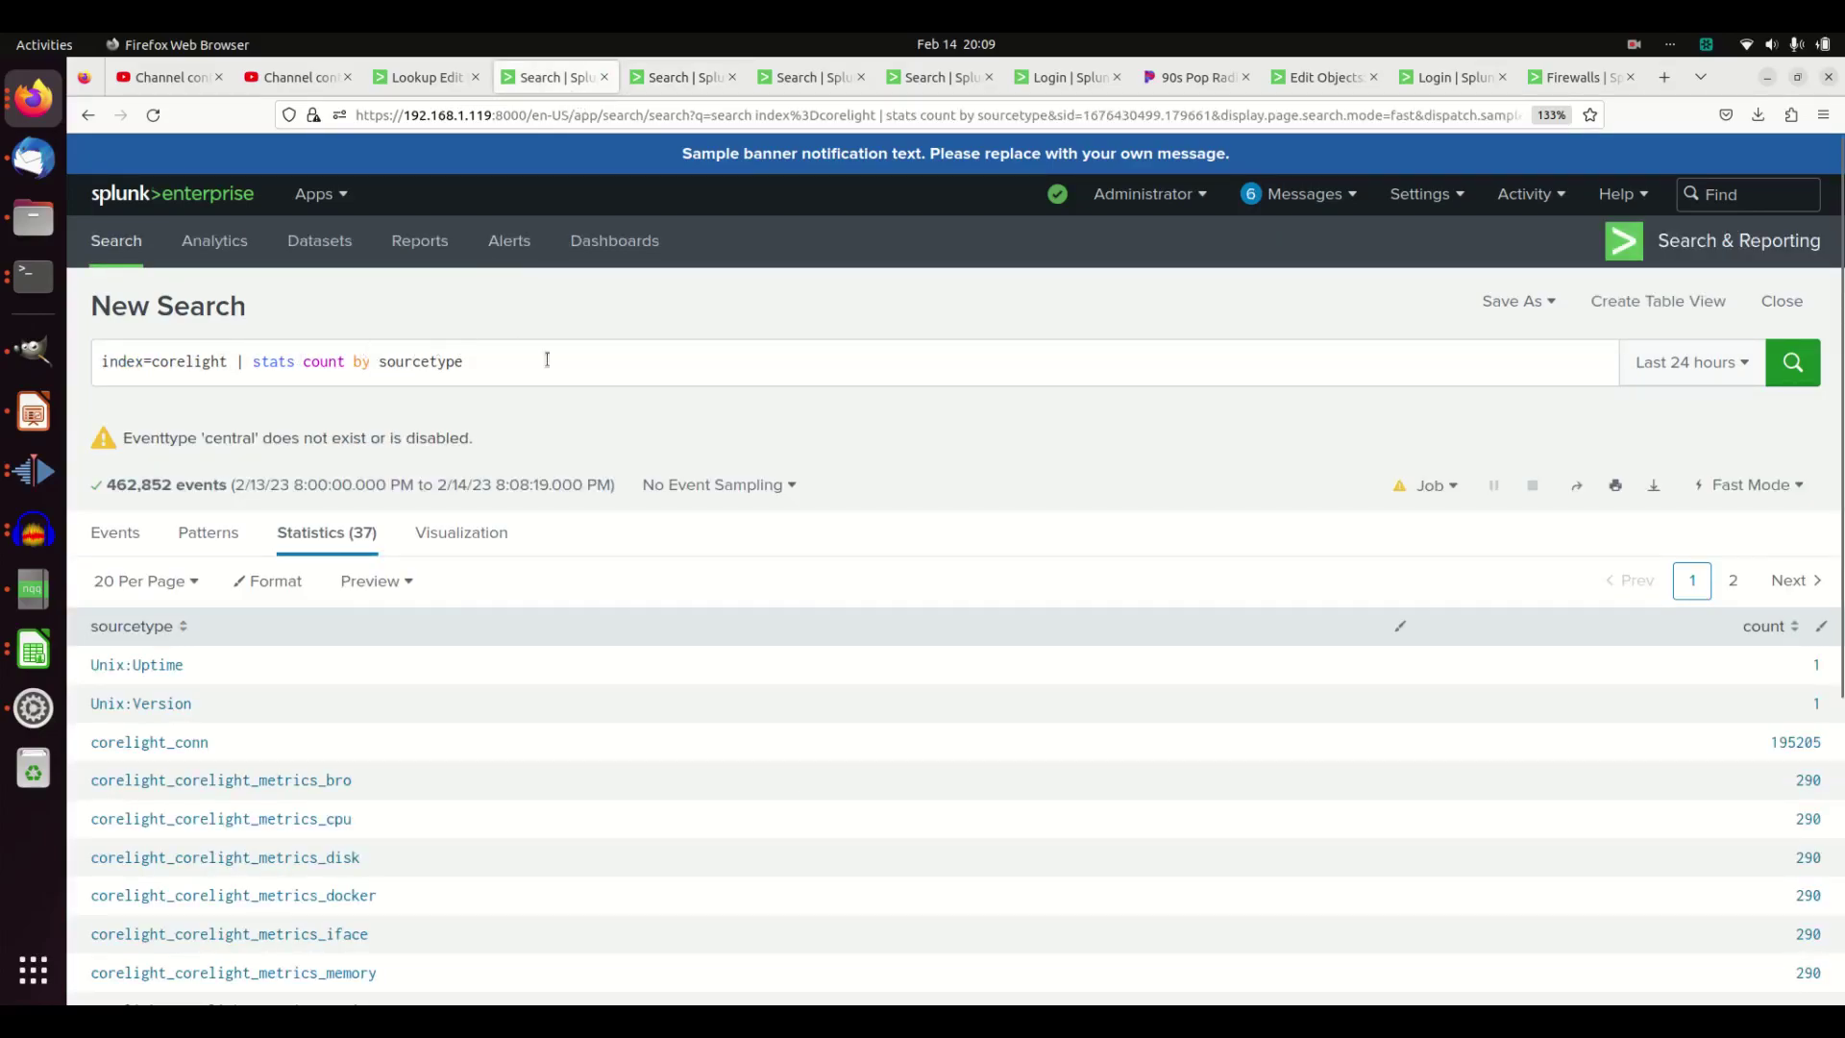
{"action": "left_click", "coordinate": [1449, 485]}
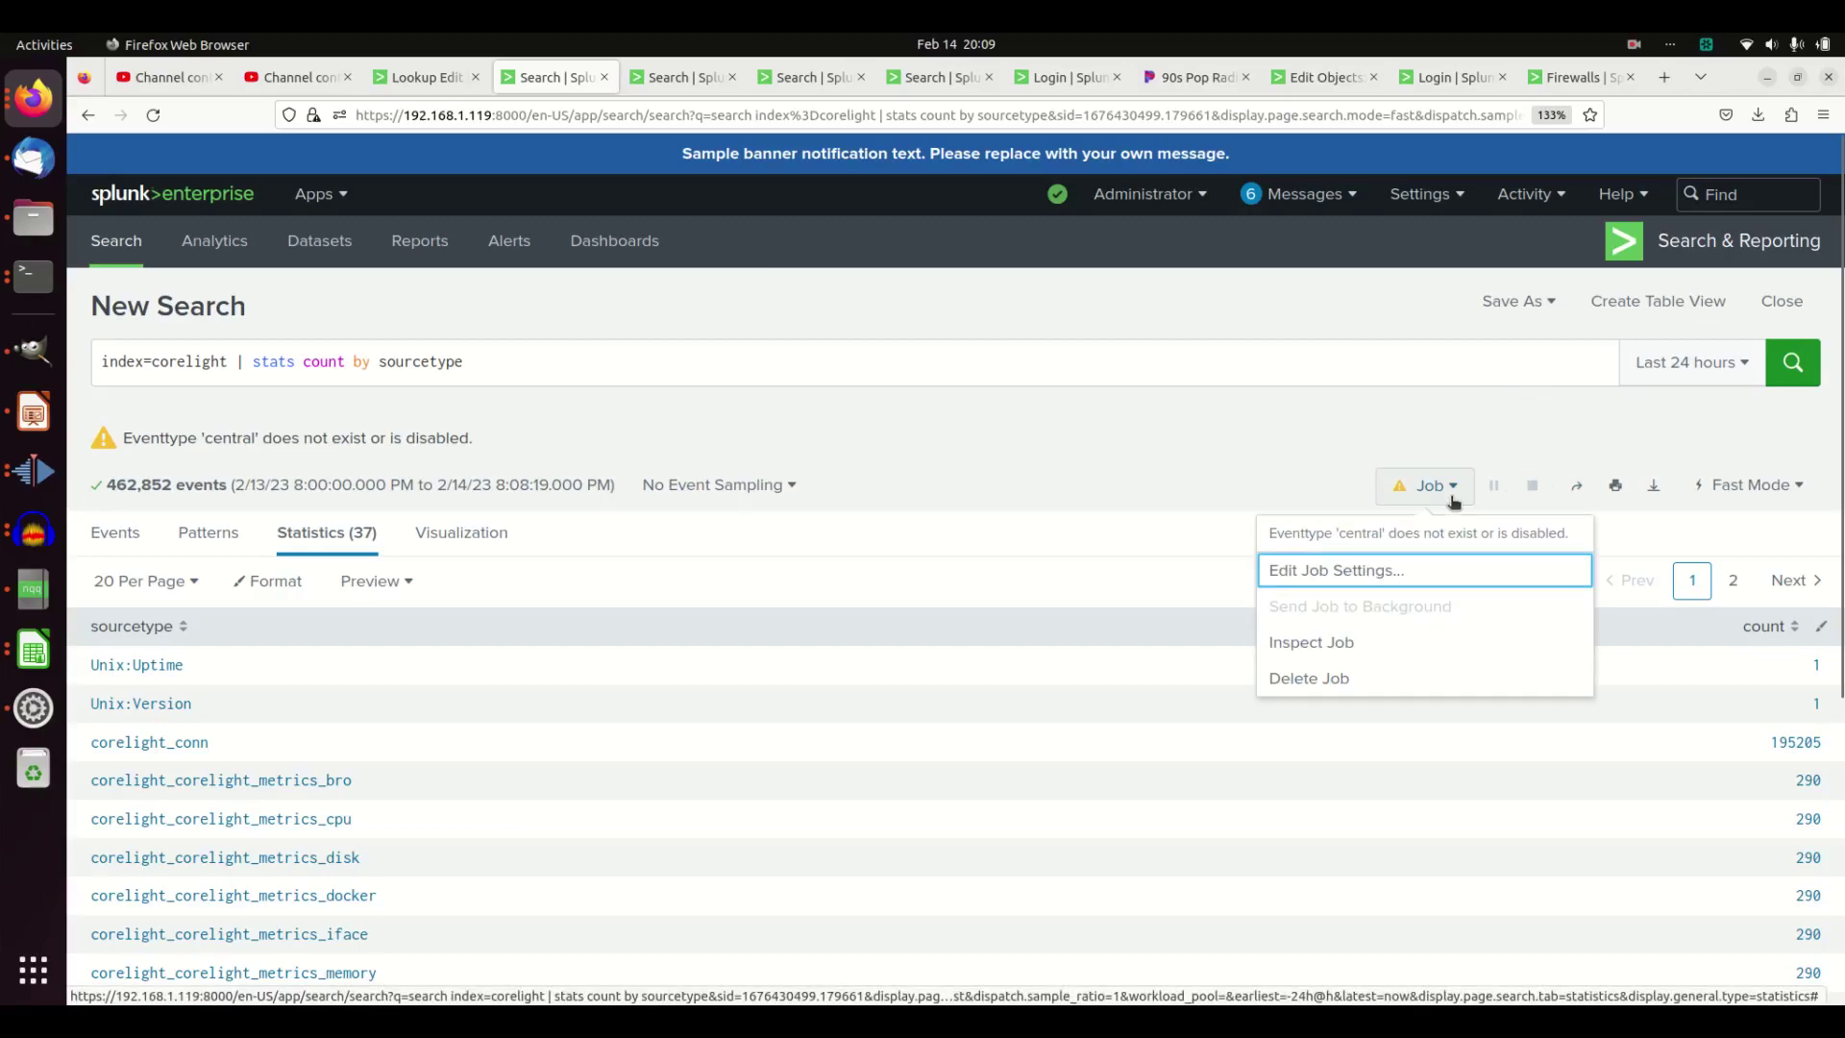
{"action": "left_click", "coordinate": [1310, 642]}
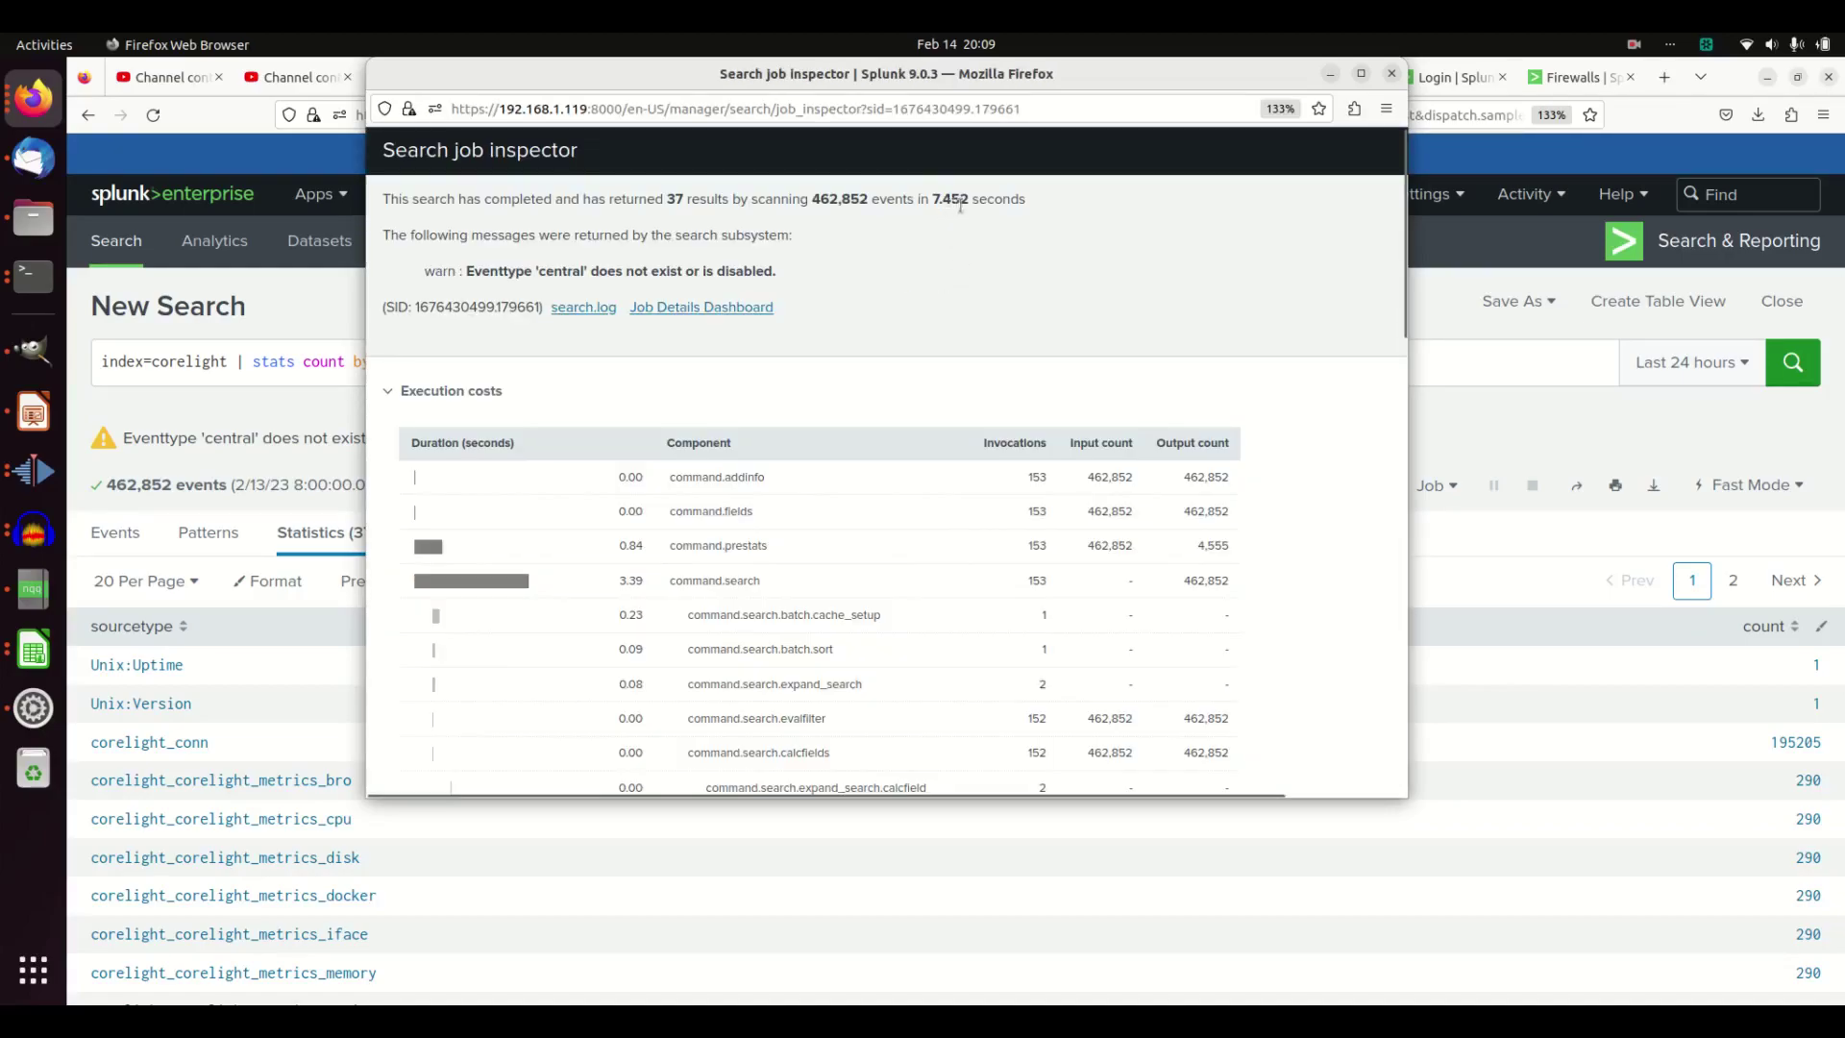
{"action": "left_click", "coordinate": [1326, 77]}
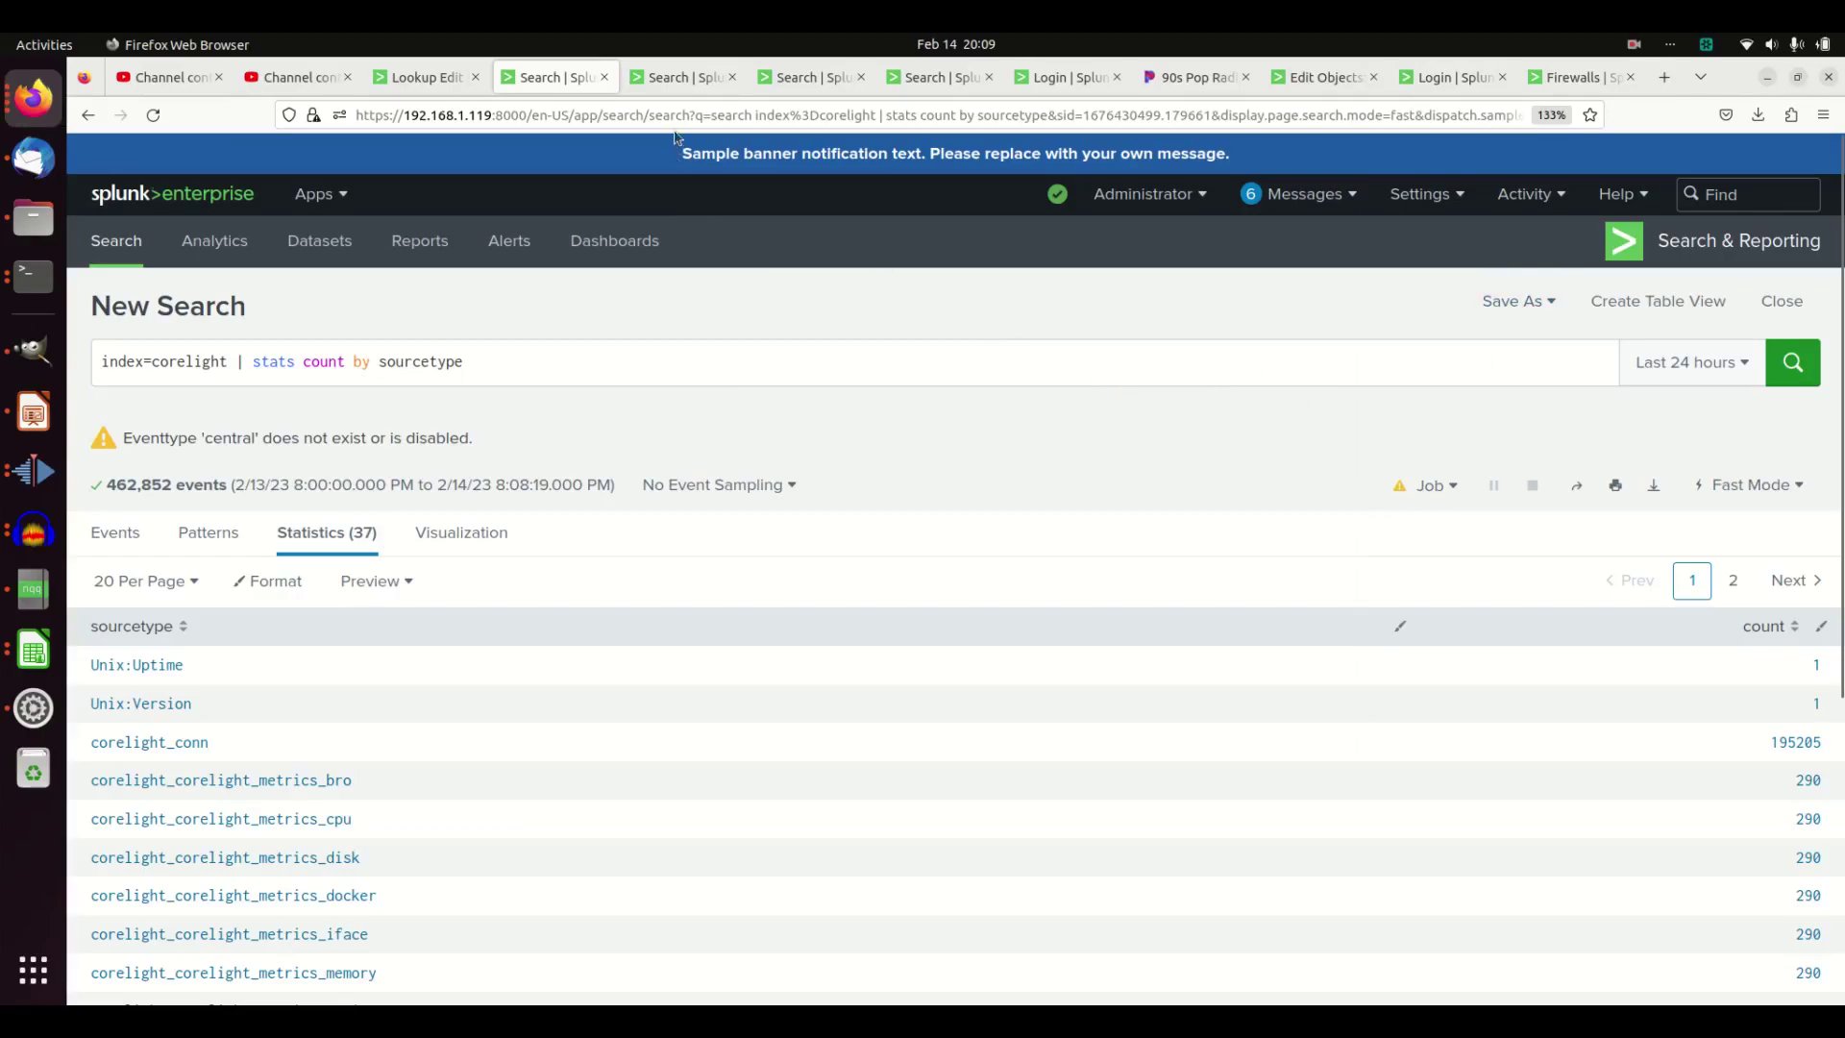
Go to the metadata search and trim the trailing 's' from 'sourcetypes' in its query
{"action": "left_click", "coordinate": [673, 79]}
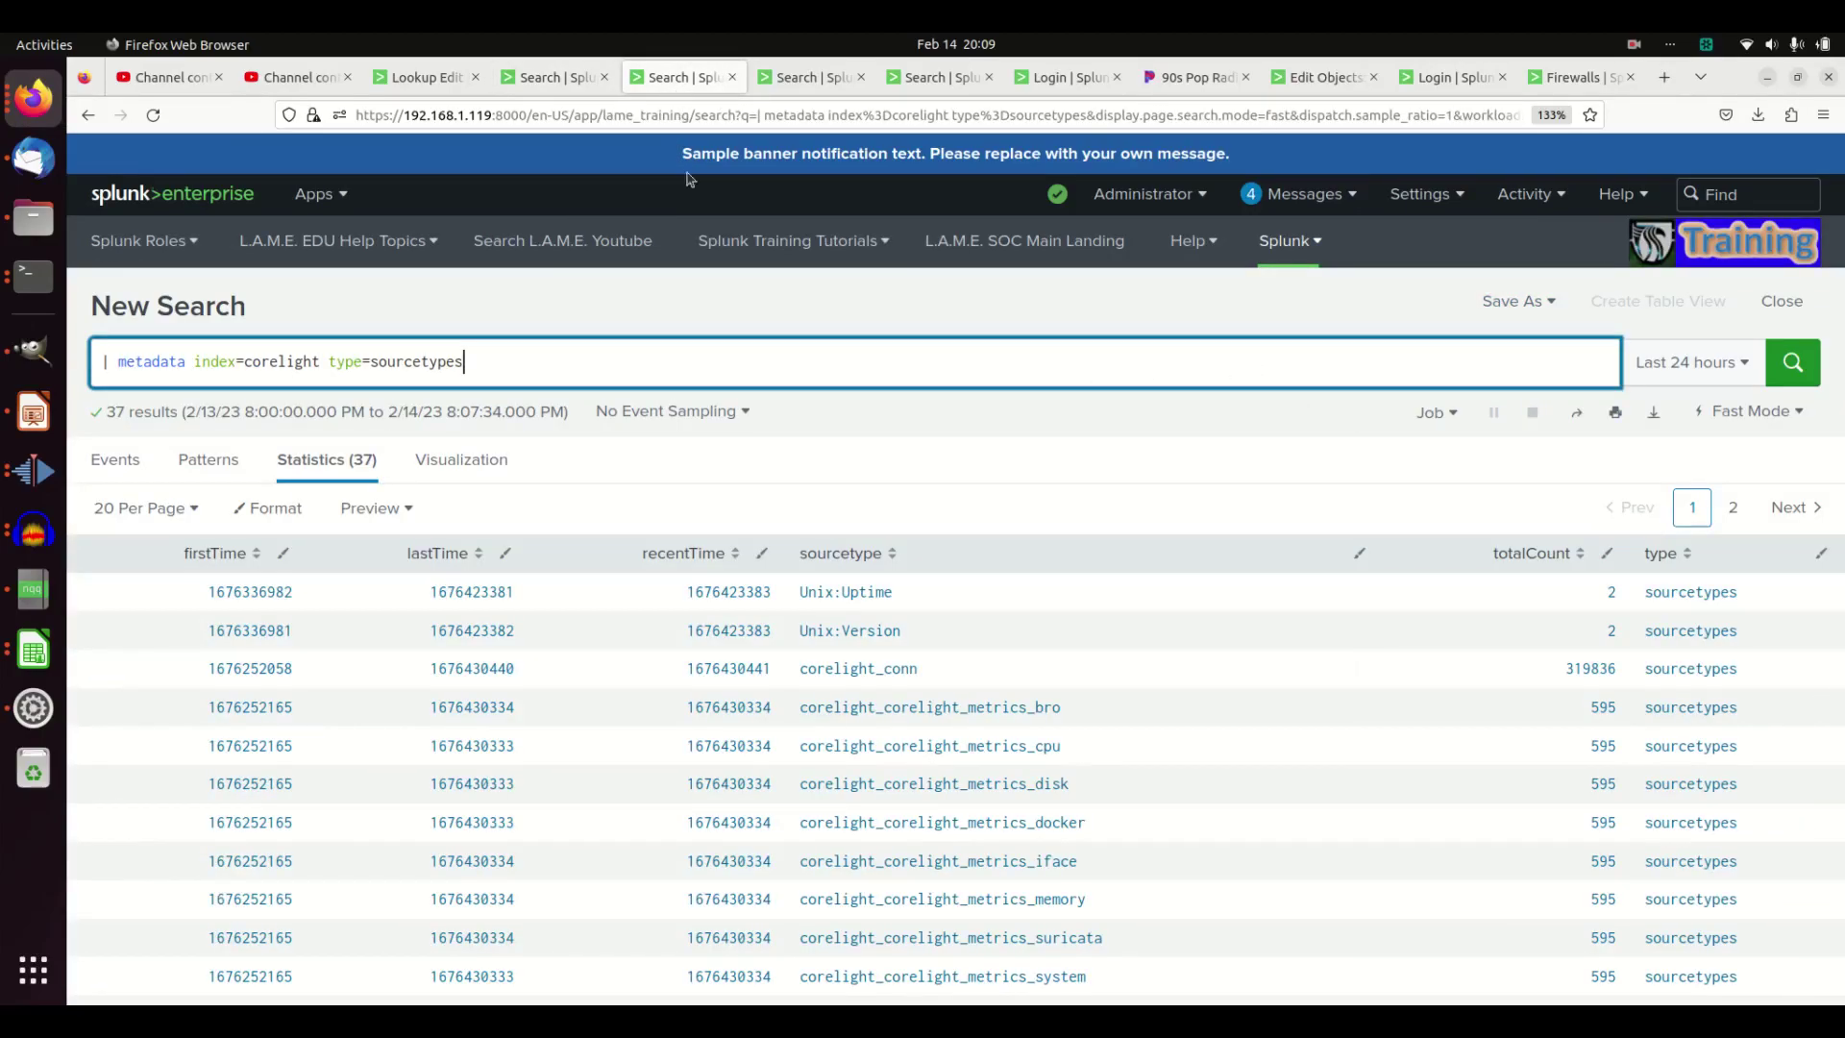
{"action": "left_click", "coordinate": [106, 360]}
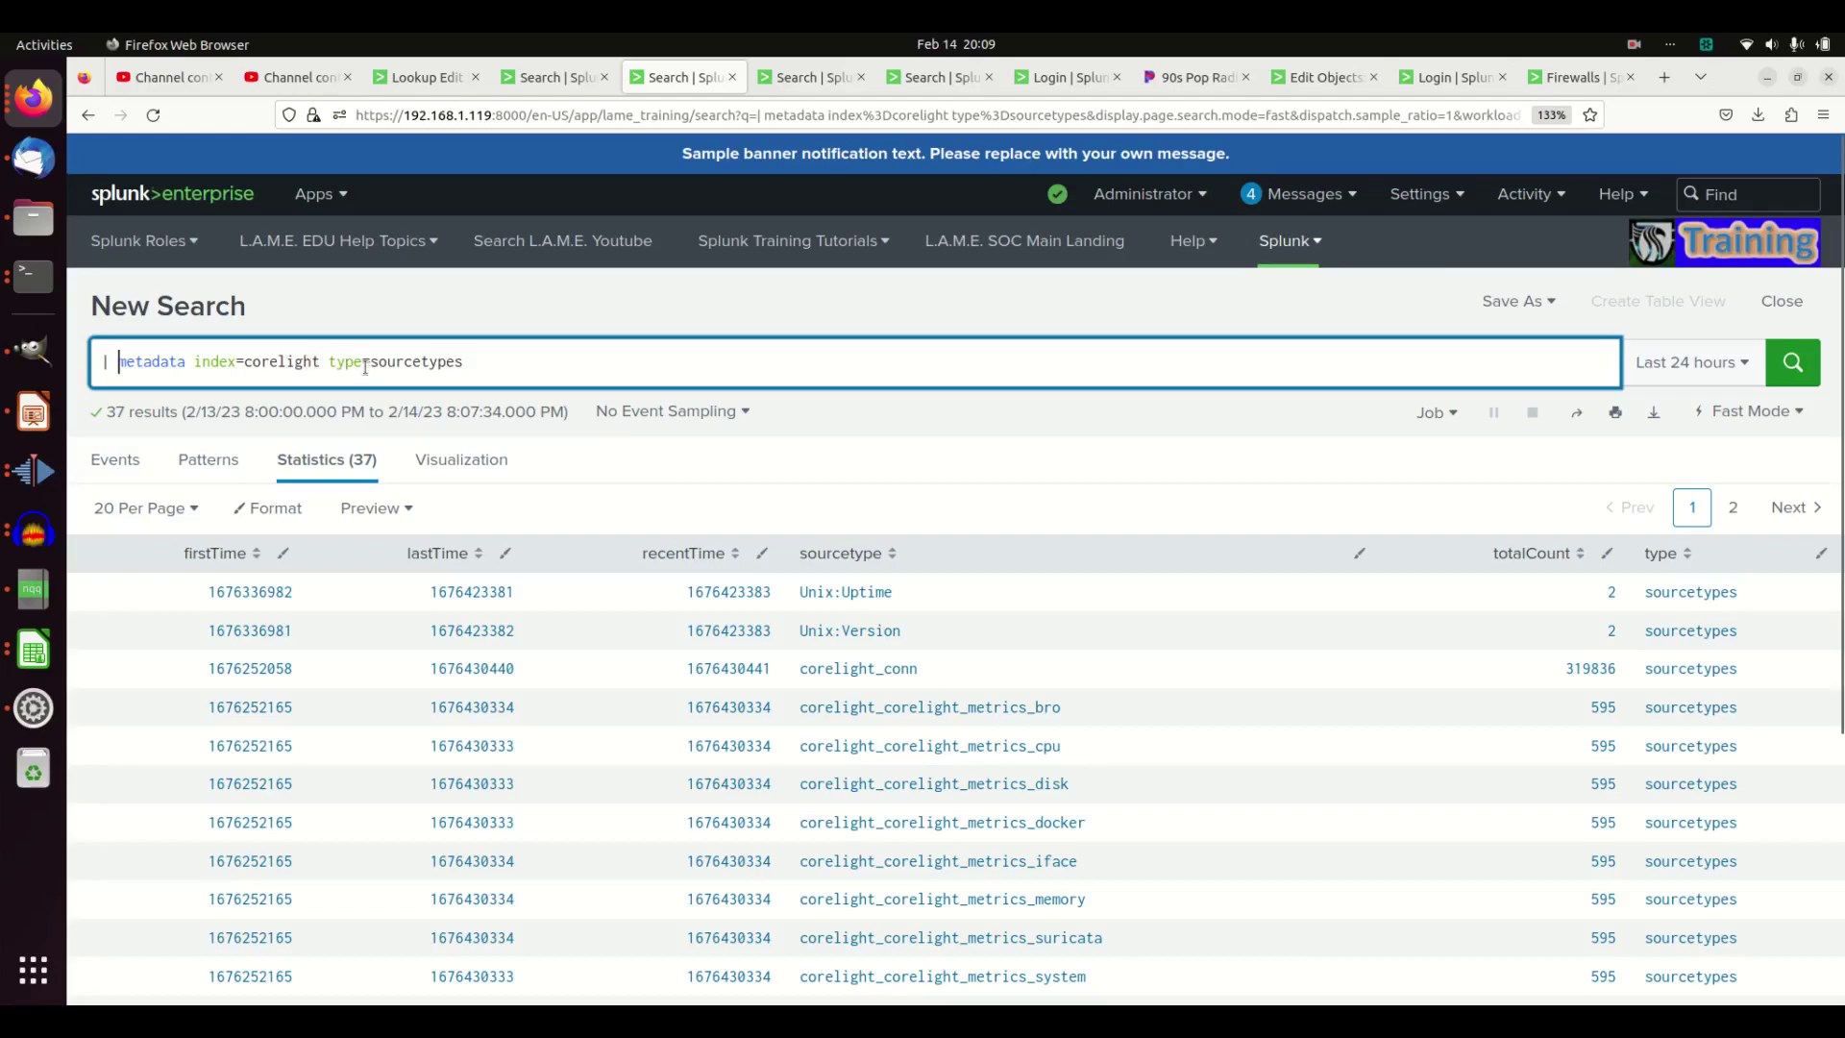
{"action": "left_click", "coordinate": [429, 360]}
{"action": "left_click", "coordinate": [467, 360]}
{"action": "key", "text": "BackSpace"}
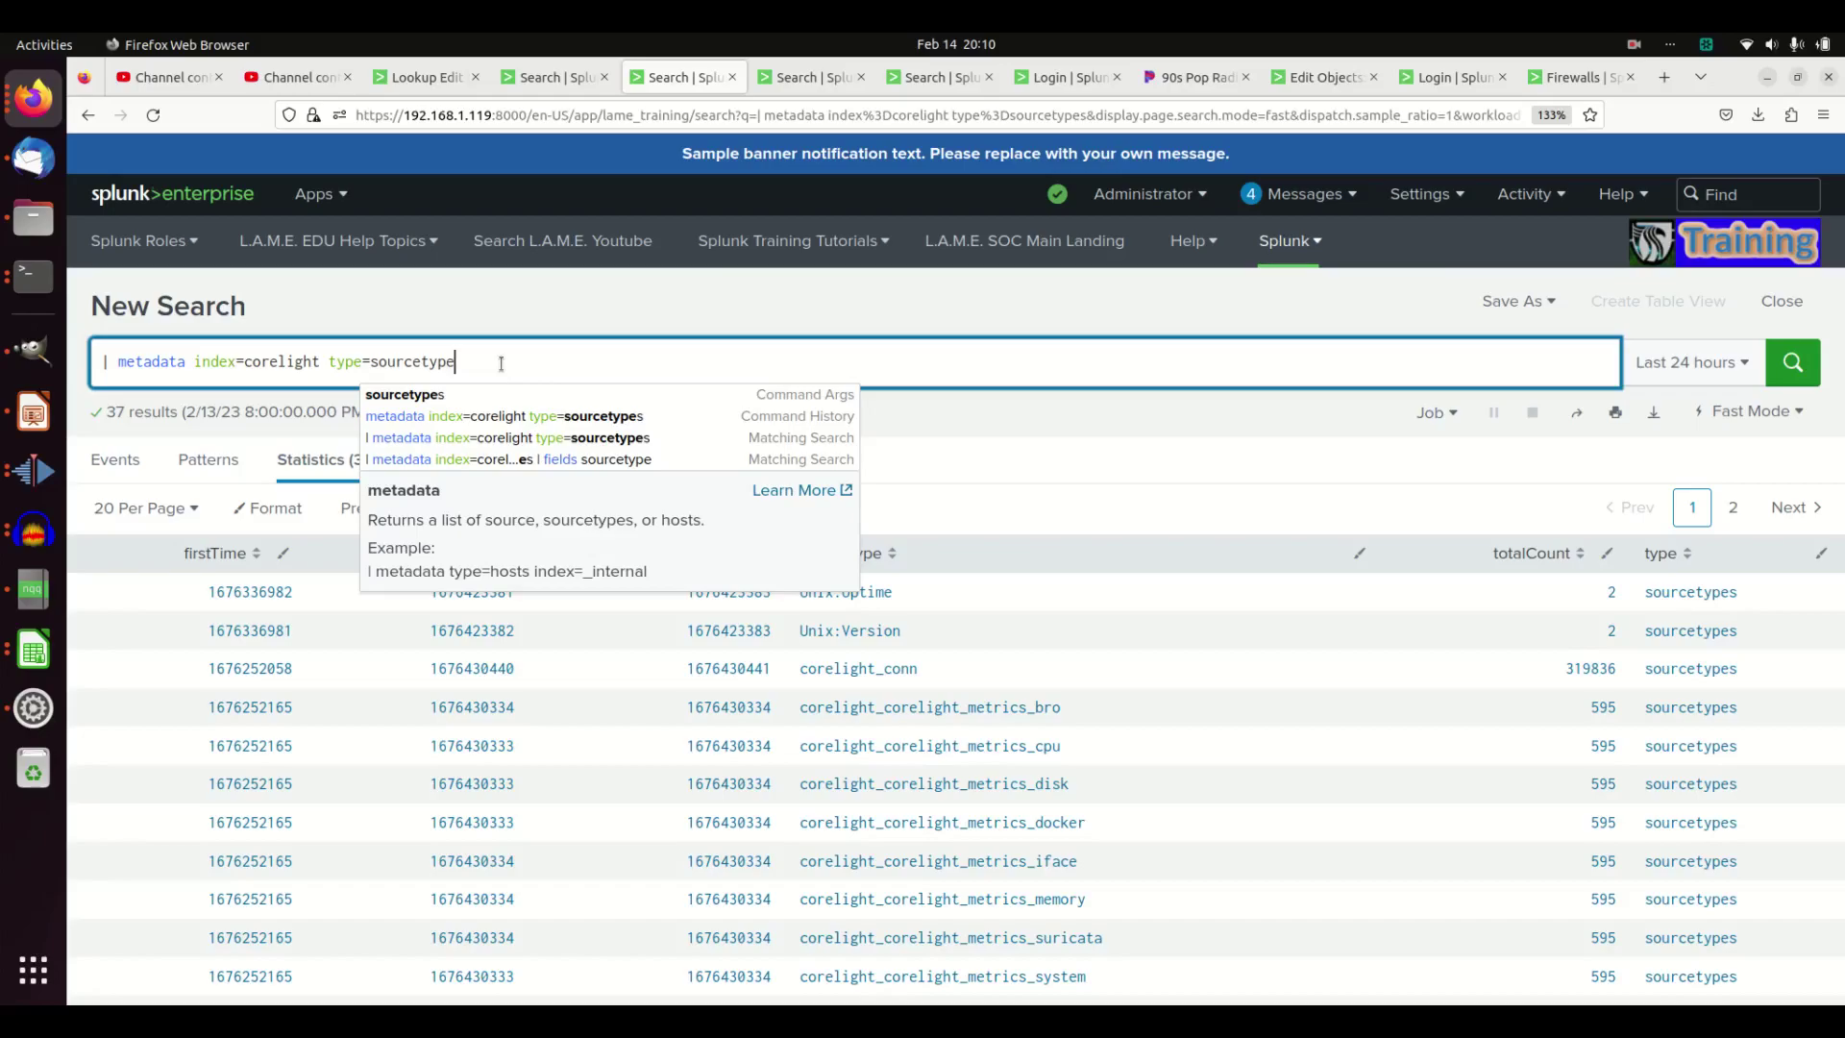
{"action": "type", "text": "s"}
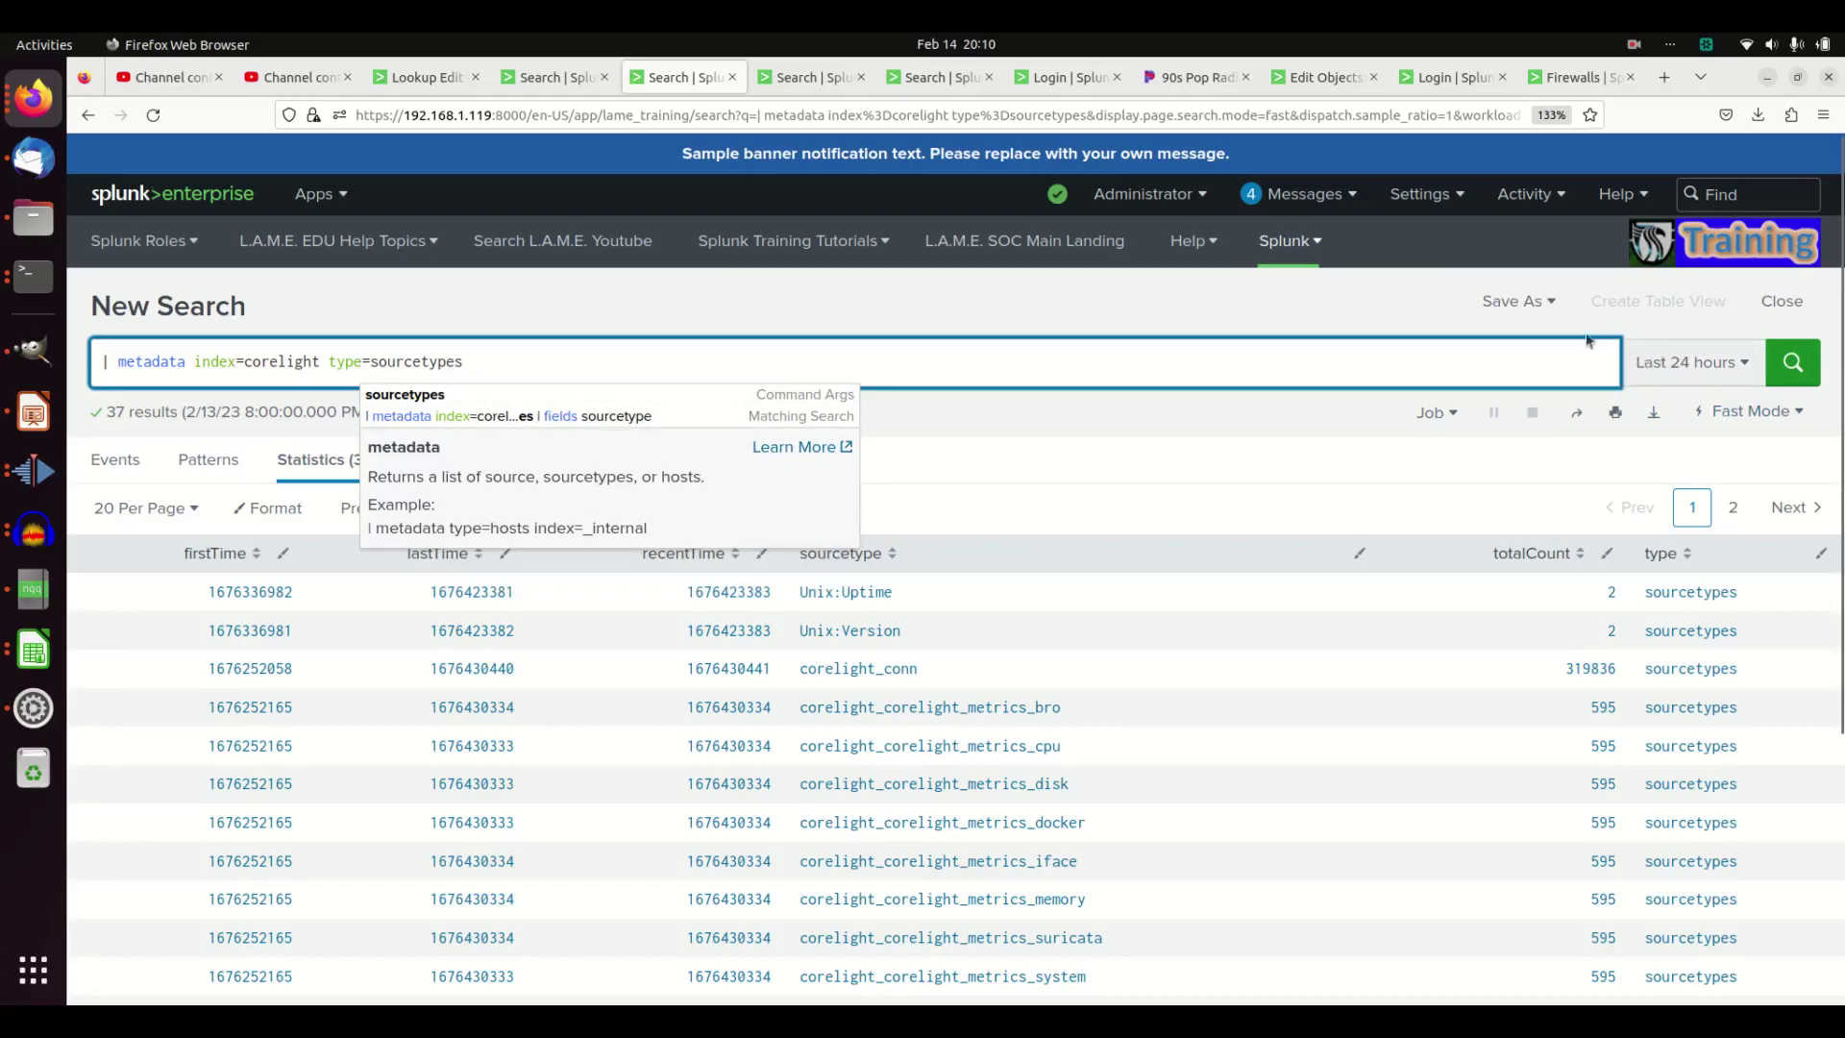
Inspect the metadata job, which scanned 0 events in 0.839 seconds
{"action": "left_click", "coordinate": [1436, 413]}
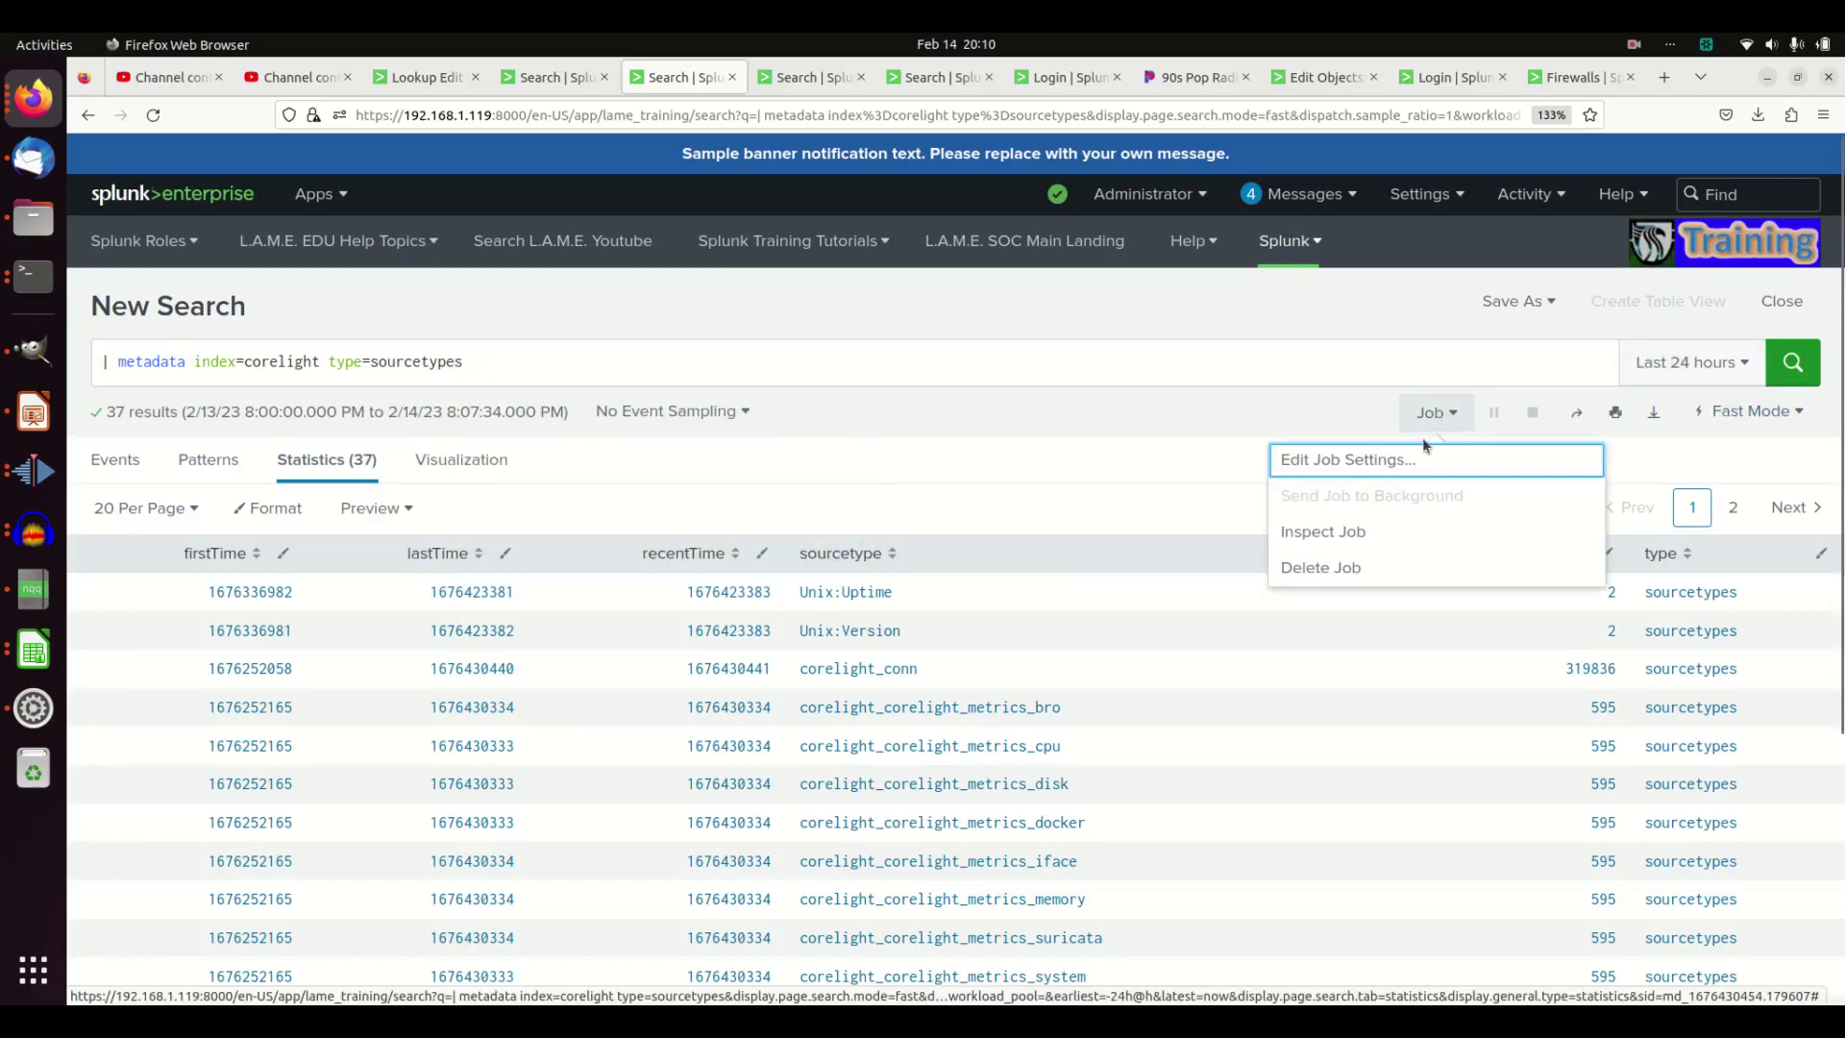
{"action": "left_click", "coordinate": [1323, 530]}
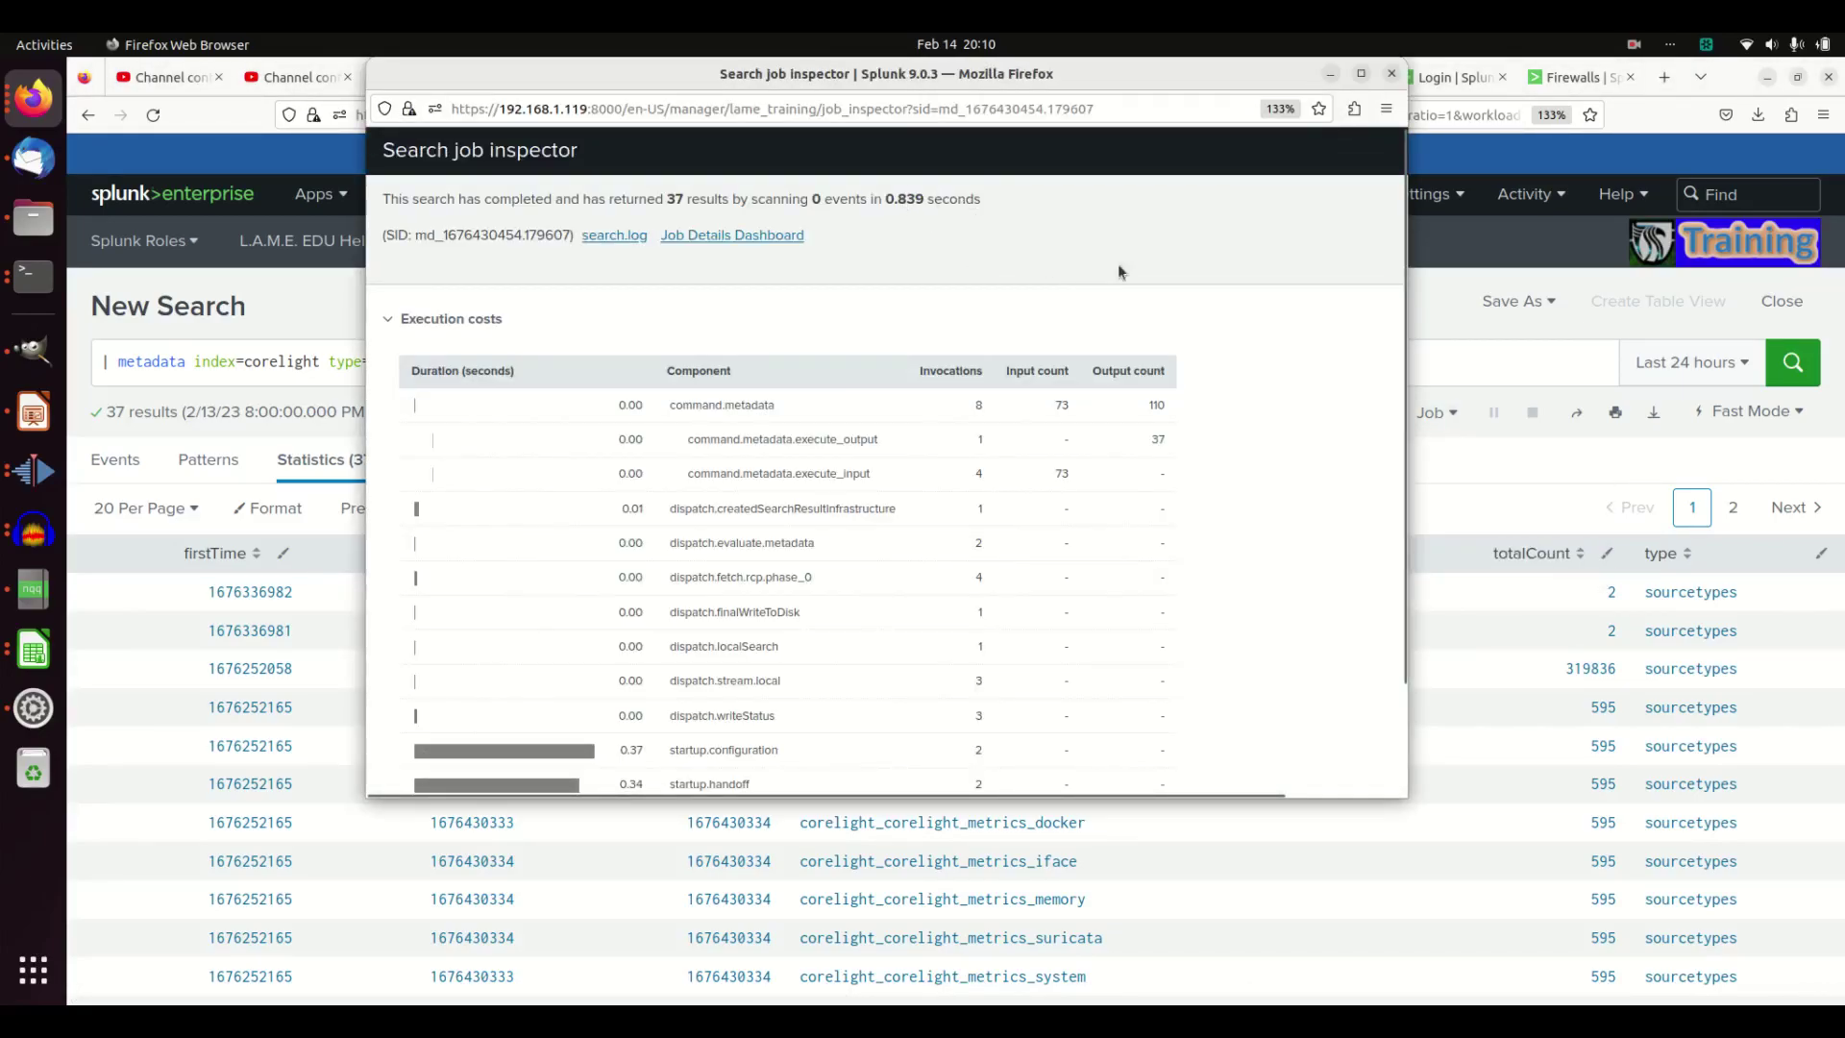
{"action": "left_click", "coordinate": [1327, 81]}
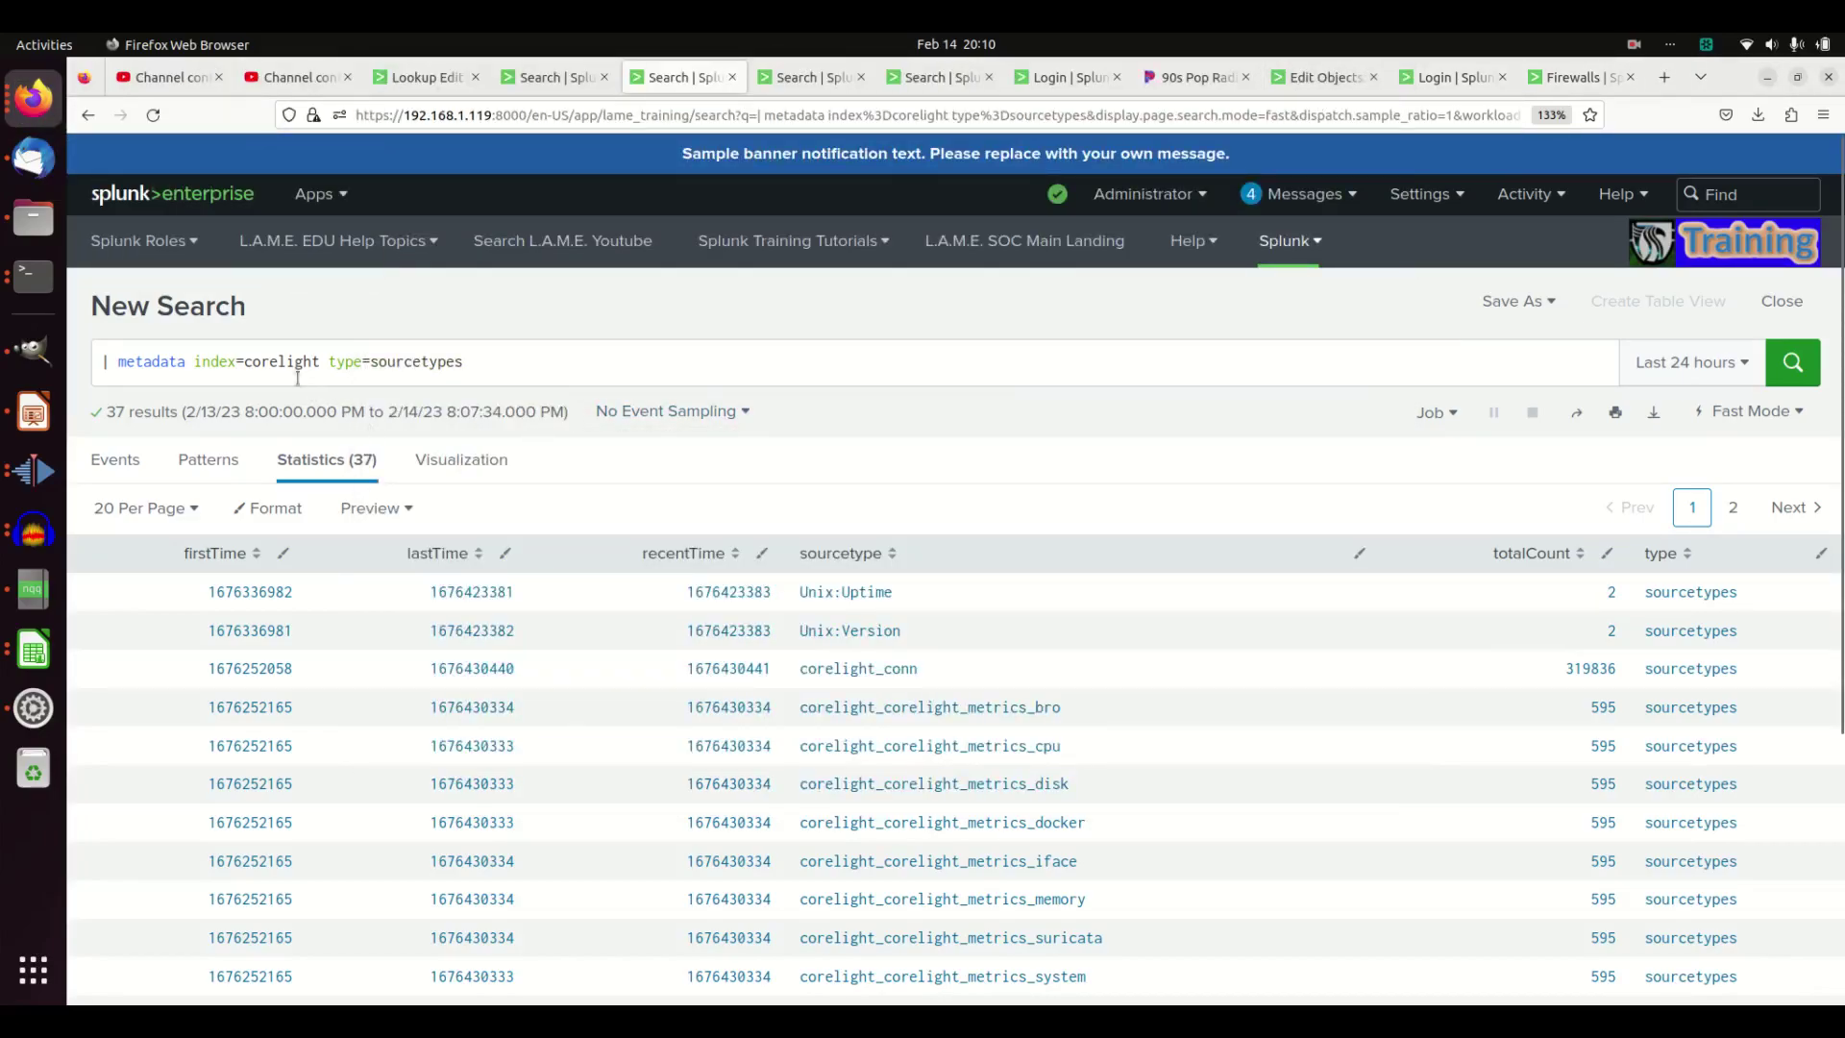
Rerun the metadata search with index=* for 72 results and inspect its 2.969-second job
{"action": "double_click", "coordinate": [289, 363]}
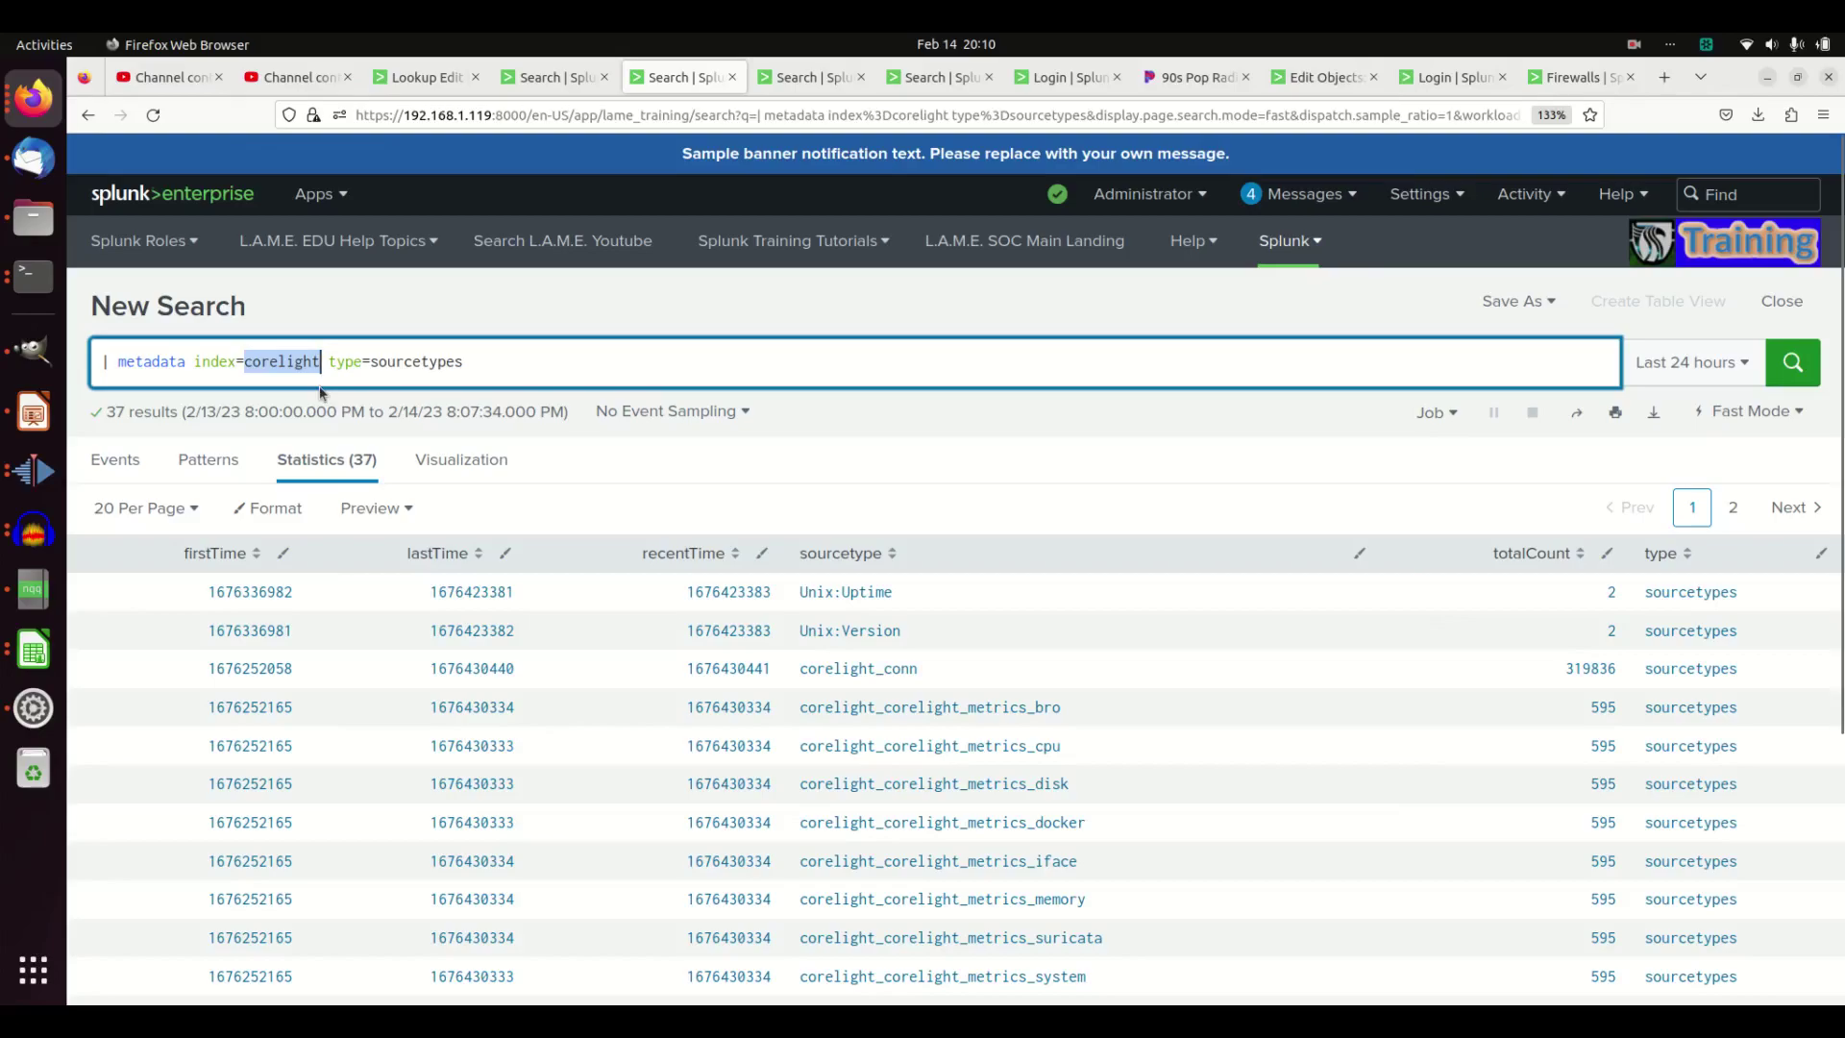
{"action": "type", "text": "*"}
{"action": "key", "text": "Return"}
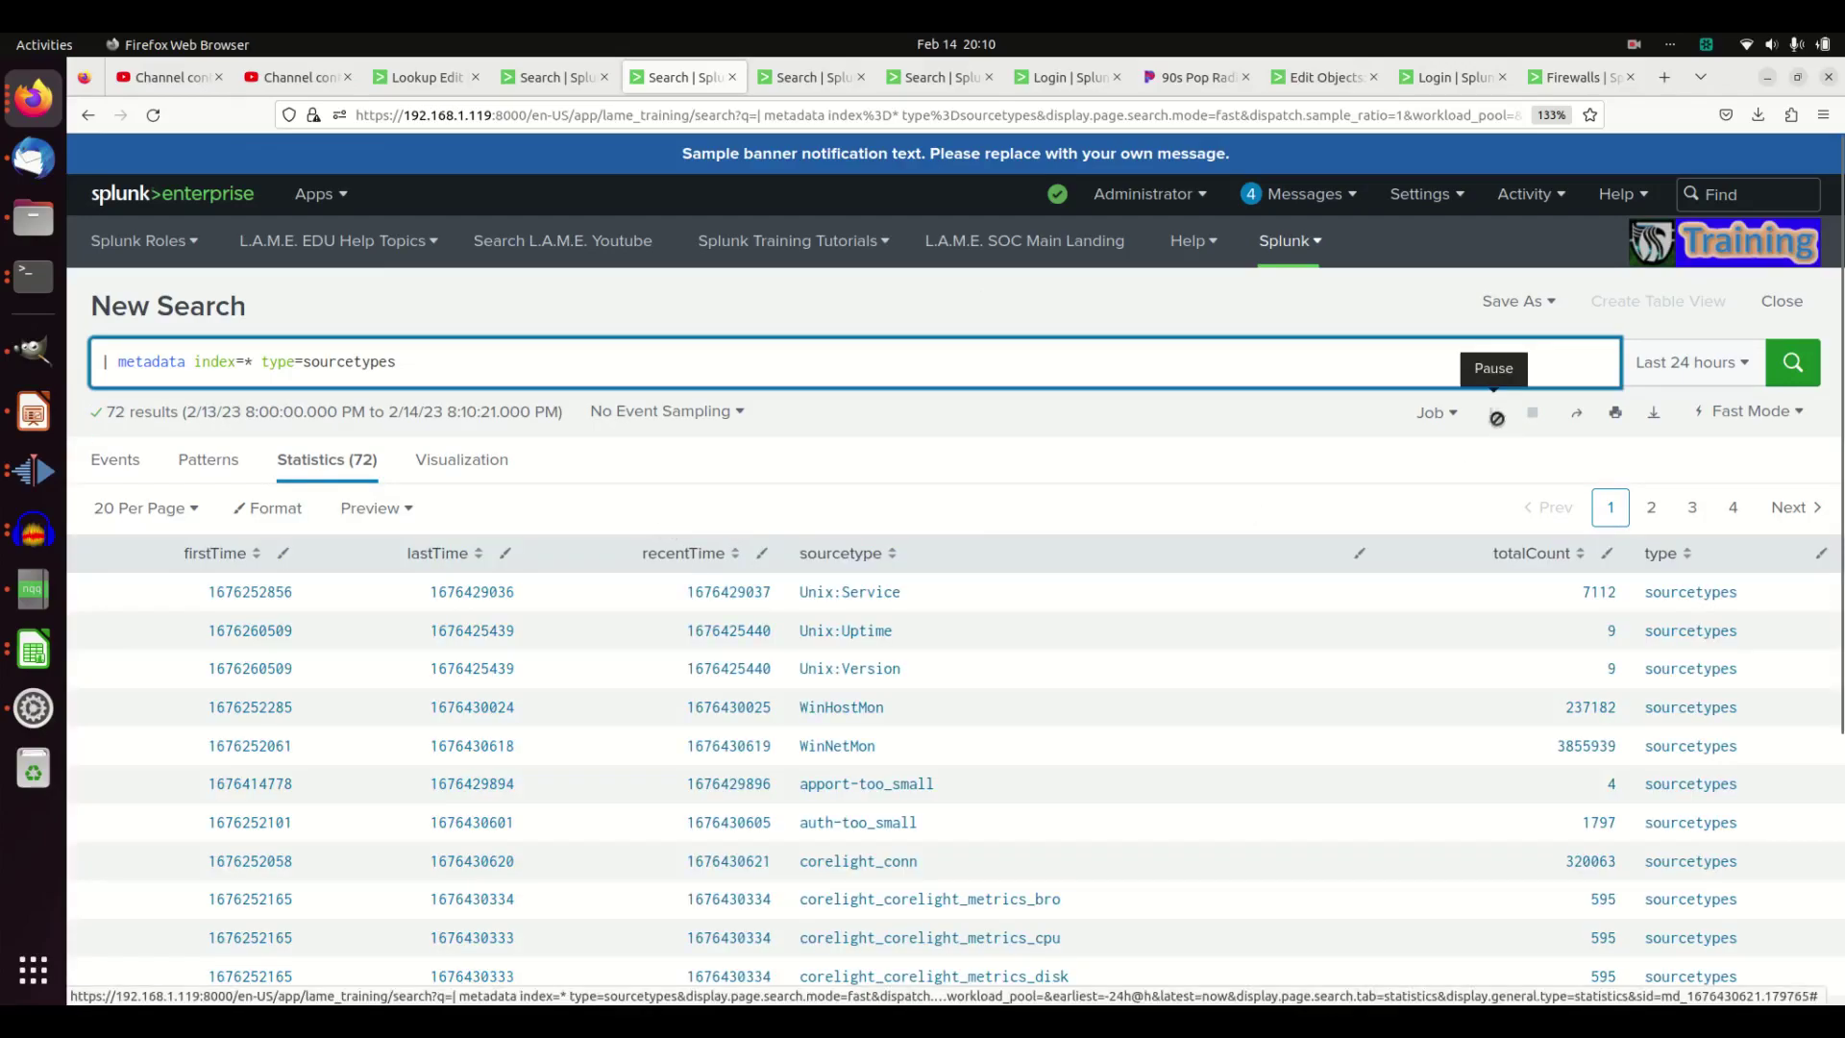
{"action": "left_click", "coordinate": [1435, 413]}
{"action": "left_click", "coordinate": [1323, 531]}
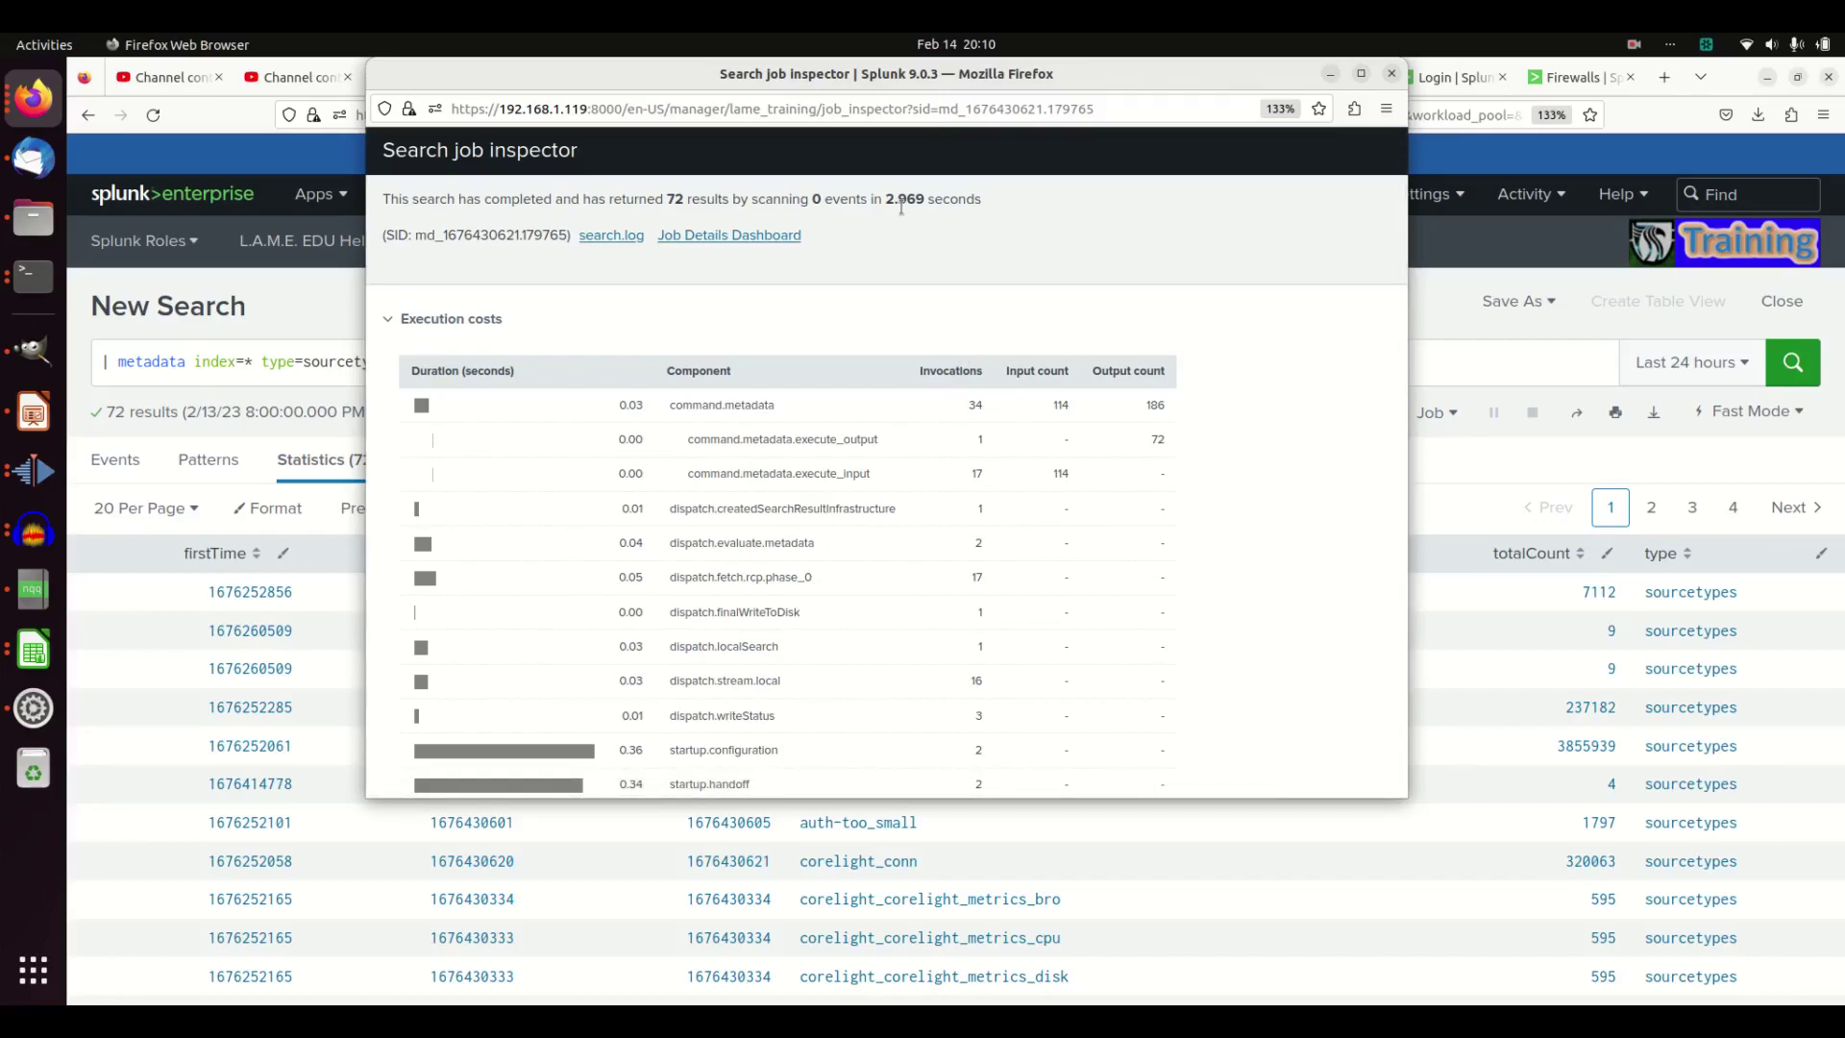
{"action": "left_click", "coordinate": [1329, 75]}
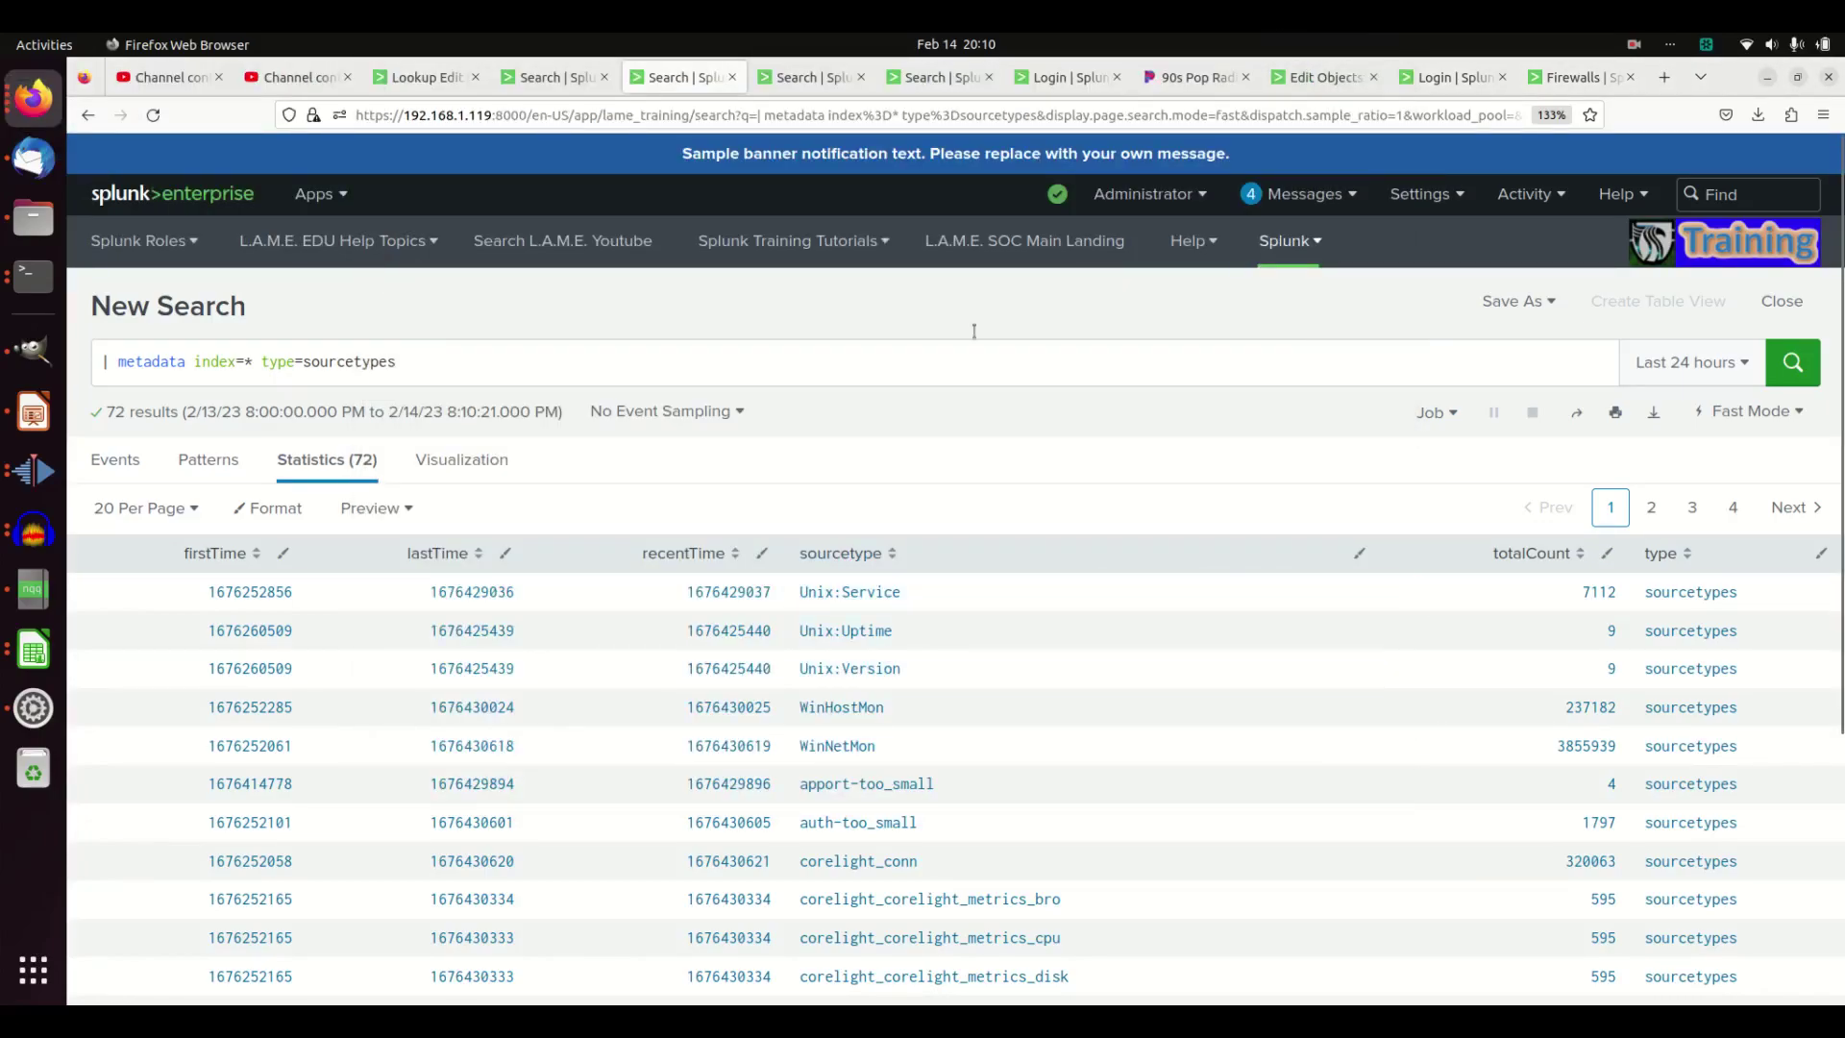
{"action": "left_click", "coordinate": [569, 82]}
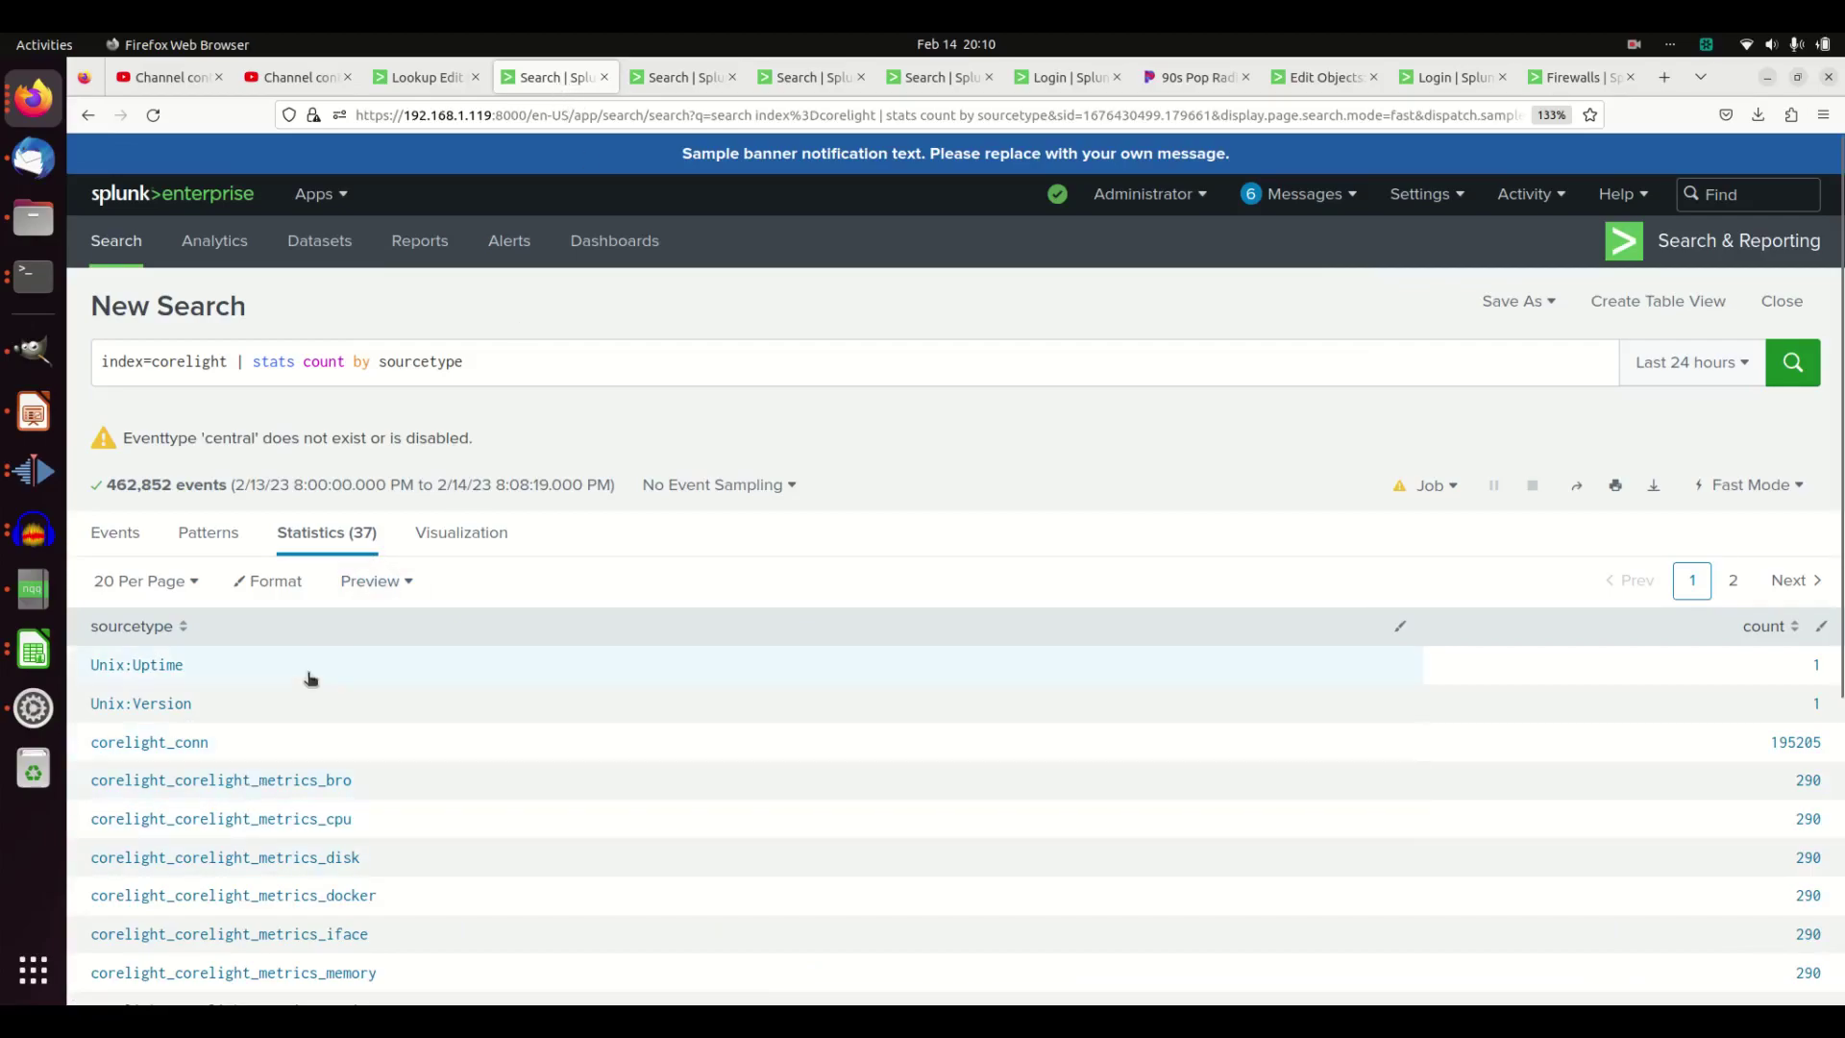
{"action": "left_click", "coordinate": [661, 87]}
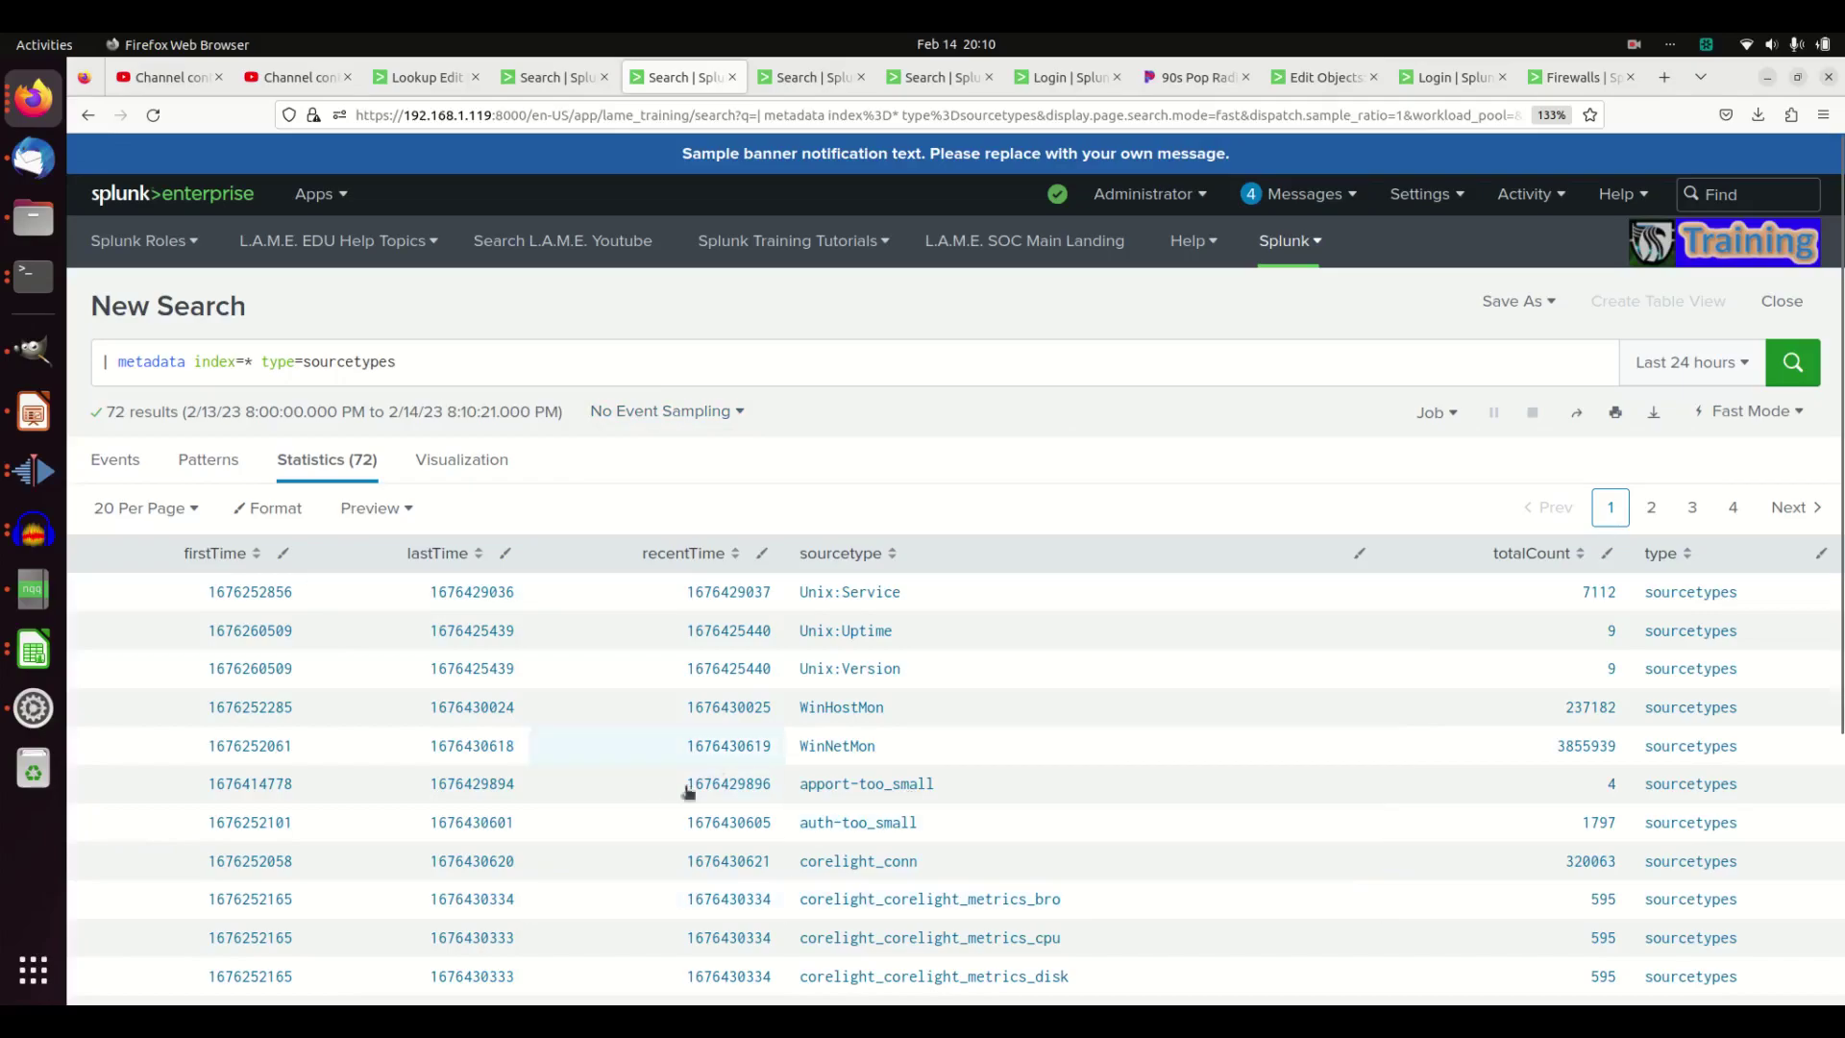